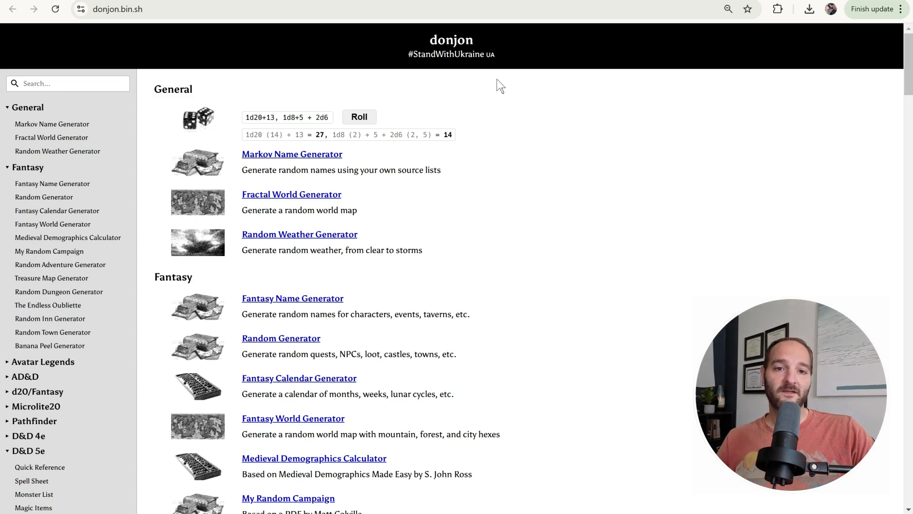
# Open the Random Town Generator from the site's Fantasy section
pyautogui.moveTo(429, 41); pyautogui.dragTo(481, 44)
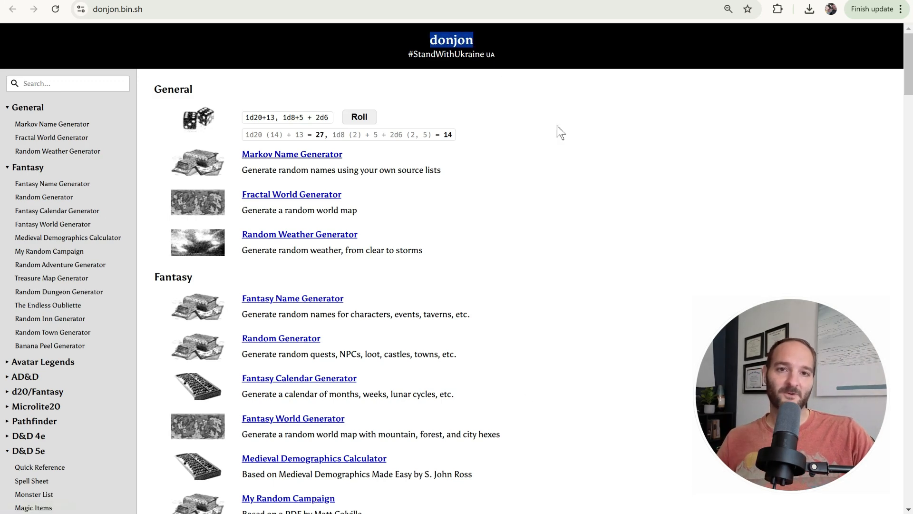
pyautogui.click(502, 126)
pyautogui.scroll(-11, 63, 199)
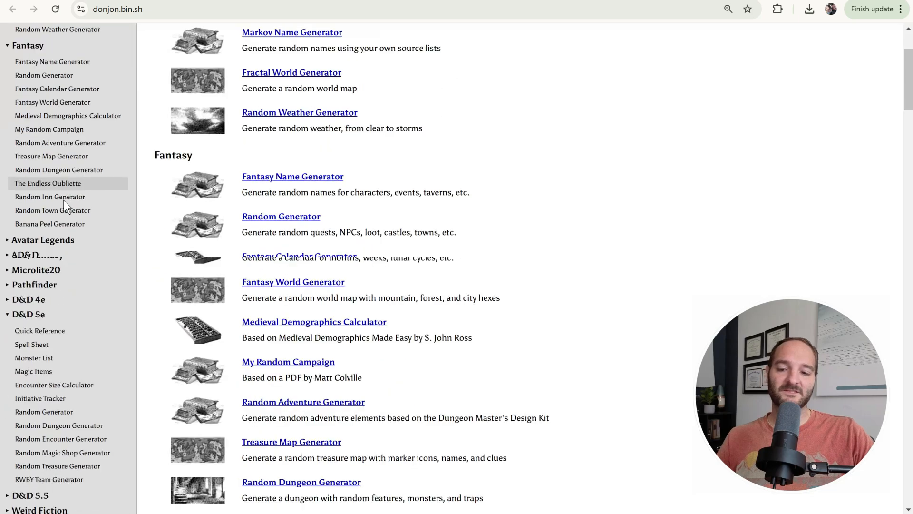
pyautogui.scroll(11, 65, 275)
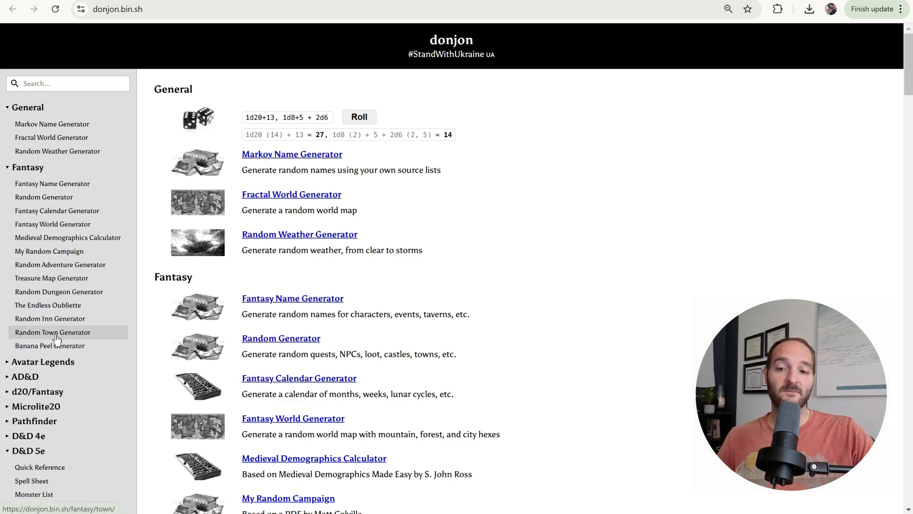
pyautogui.click(88, 338)
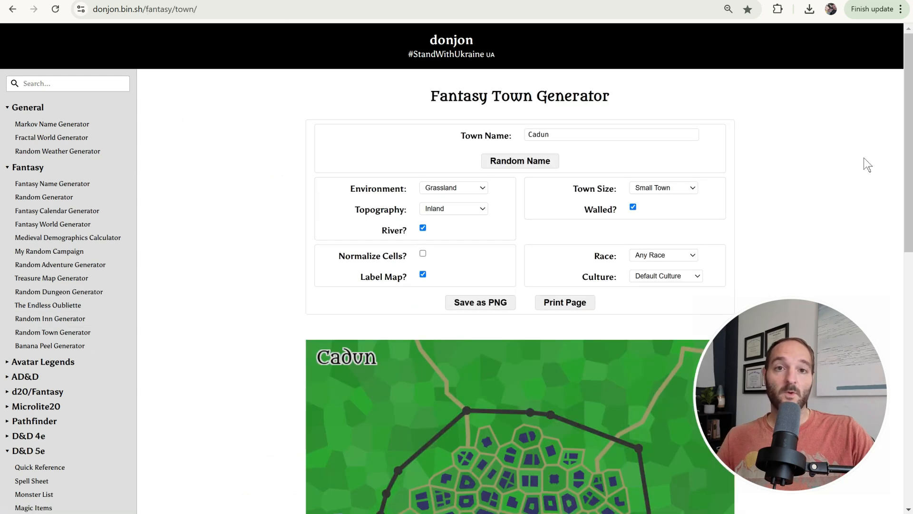
# Review the generator's town name, environment, topography, river, size, walled and labelling options
pyautogui.scroll(-1, 848, 102)
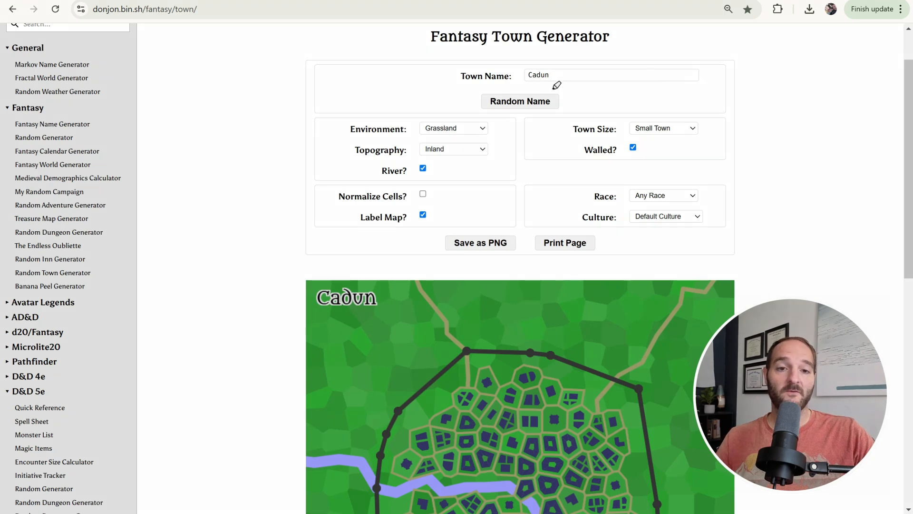
pyautogui.moveTo(525, 72); pyautogui.dragTo(561, 74)
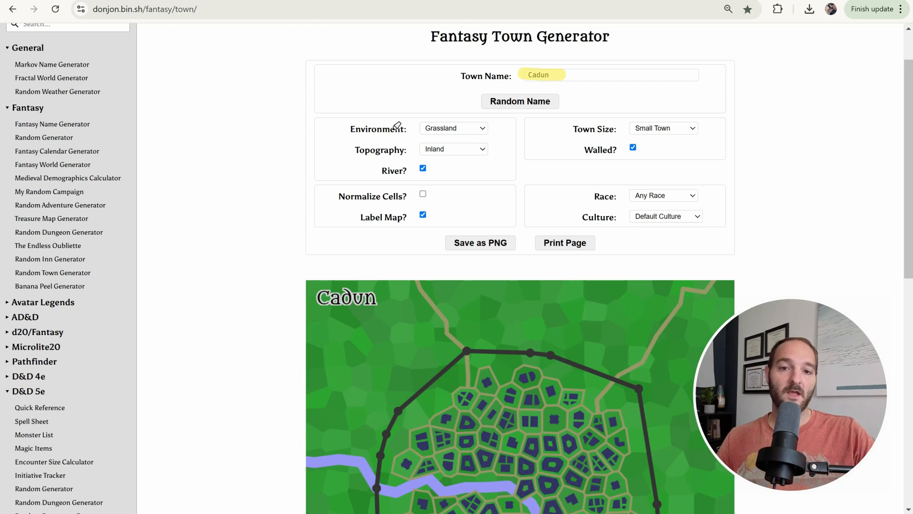
pyautogui.moveTo(424, 127); pyautogui.dragTo(480, 126)
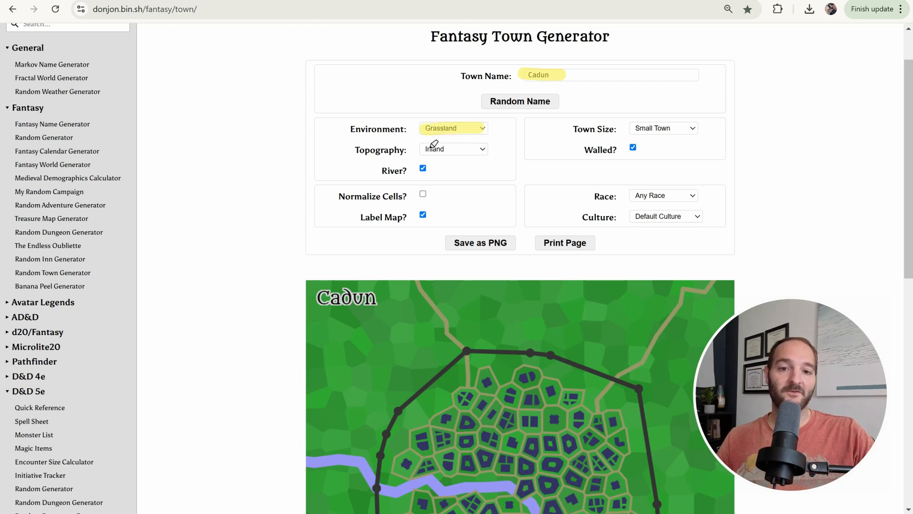
pyautogui.moveTo(417, 149); pyautogui.dragTo(499, 148)
pyautogui.moveTo(425, 171); pyautogui.dragTo(432, 193)
pyautogui.moveTo(413, 216); pyautogui.dragTo(434, 215)
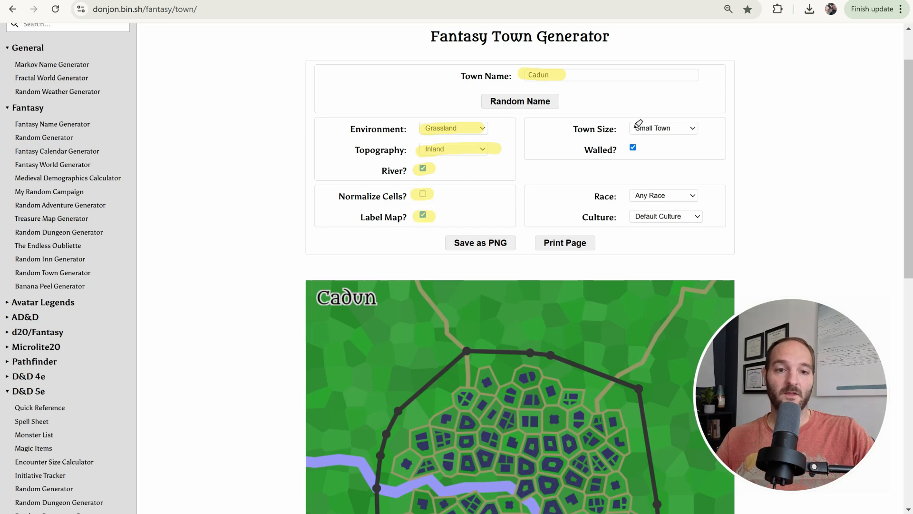
pyautogui.moveTo(630, 129); pyautogui.dragTo(690, 129)
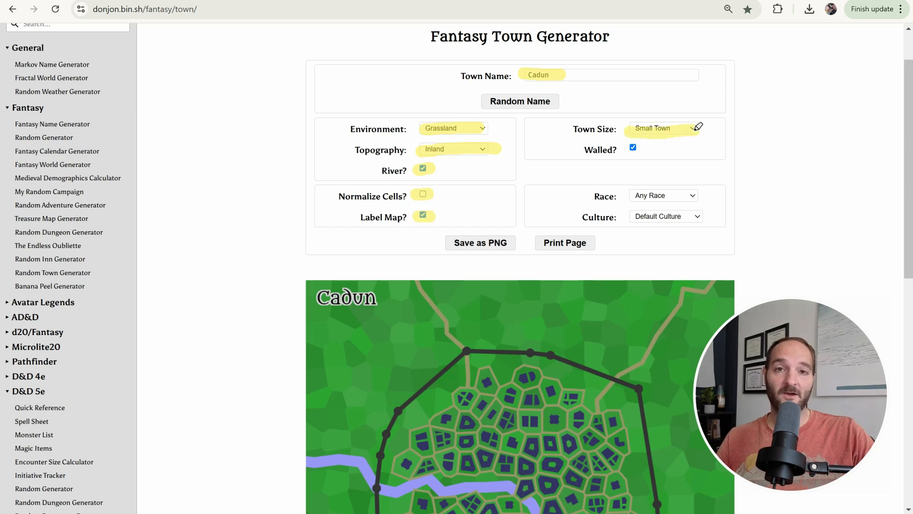
pyautogui.moveTo(623, 147); pyautogui.dragTo(647, 145)
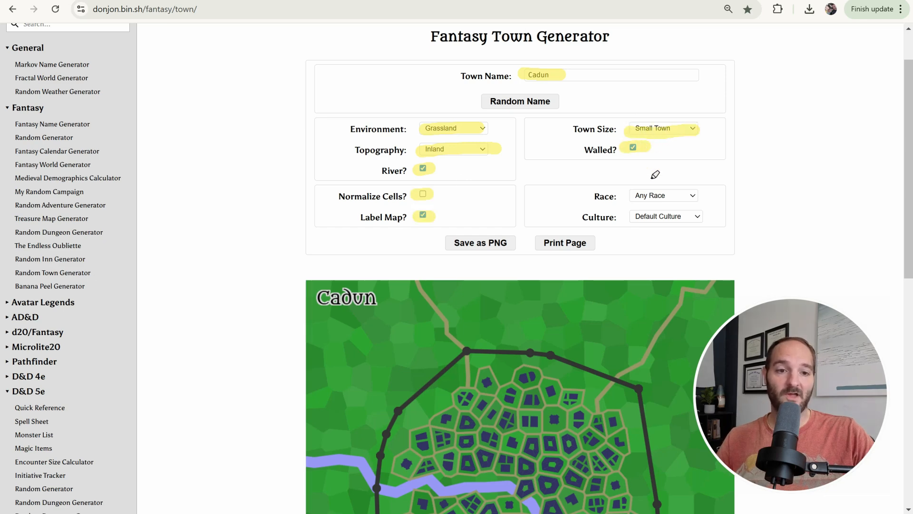
pyautogui.moveTo(689, 172)
pyautogui.mouseDown()
pyautogui.moveTo(666, 165)
pyautogui.moveTo(750, 201)
pyautogui.moveTo(664, 163)
pyautogui.mouseUp()
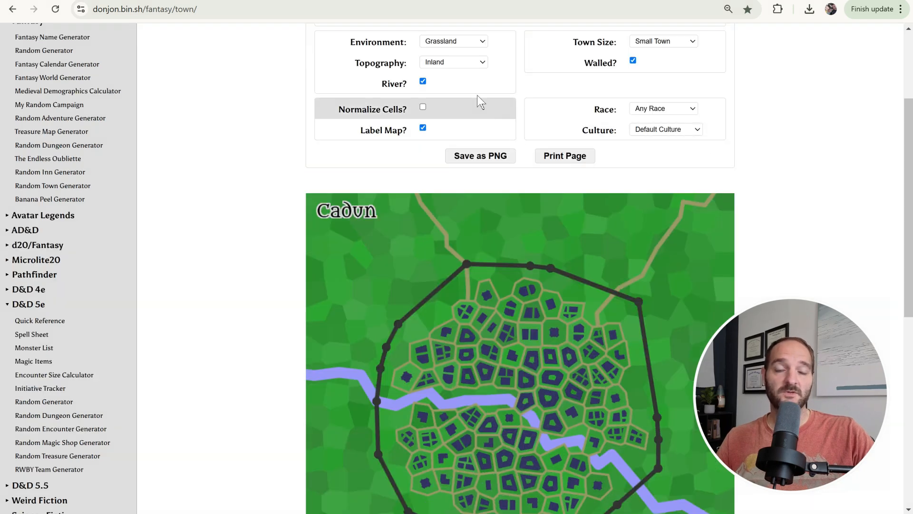
# Preview the Arctic environment, then switch the environment back to Grassland
pyautogui.click(481, 40)
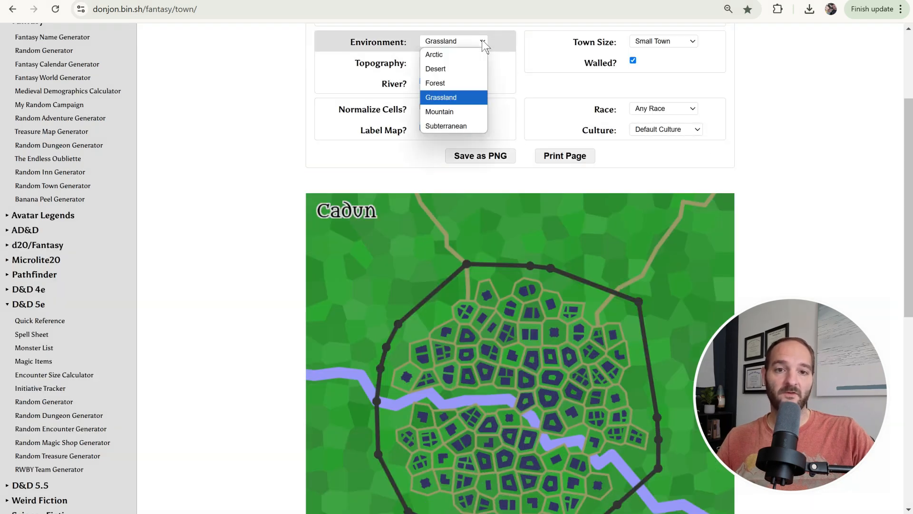
pyautogui.click(458, 55)
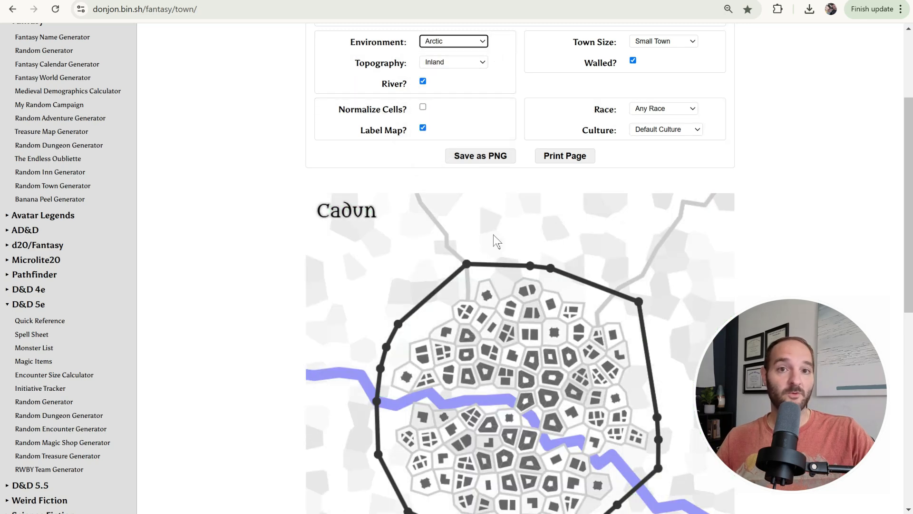
pyautogui.click(482, 42)
pyautogui.click(478, 65)
pyautogui.click(482, 42)
pyautogui.click(484, 61)
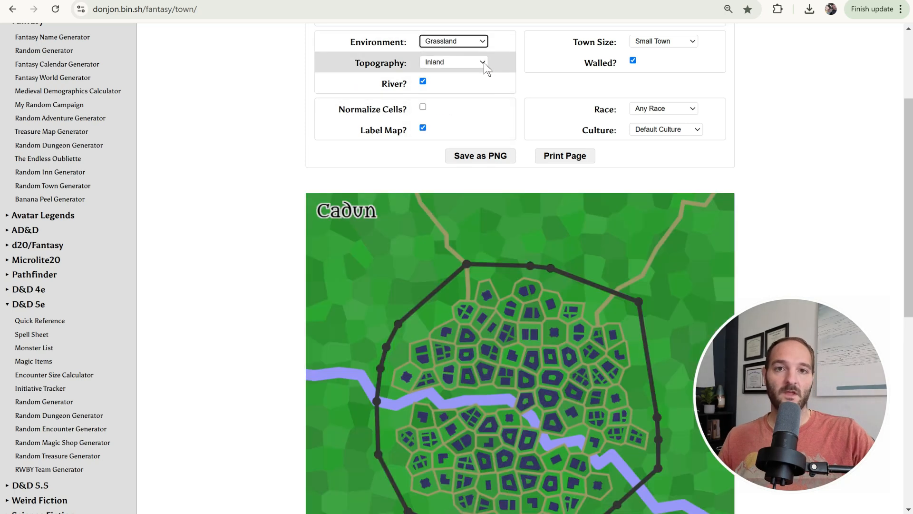
# Set the town's topography to Coastal
pyautogui.click(484, 62)
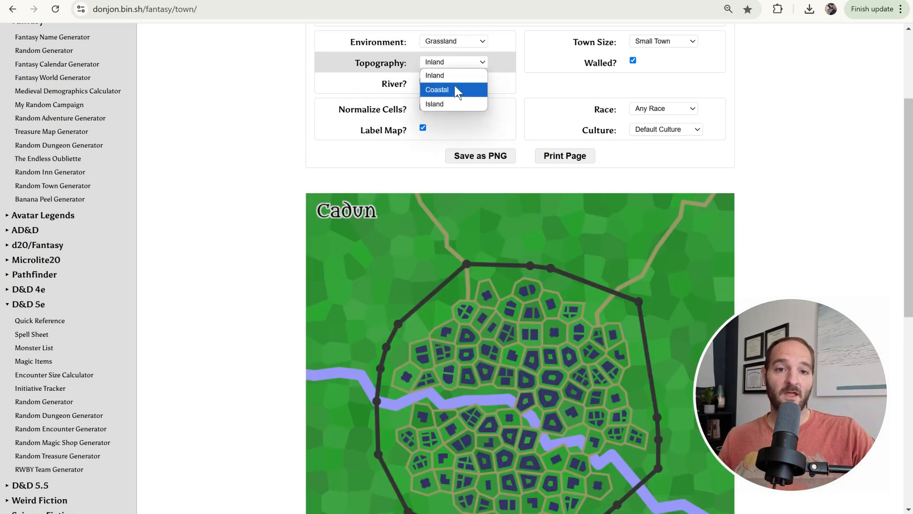
pyautogui.click(458, 88)
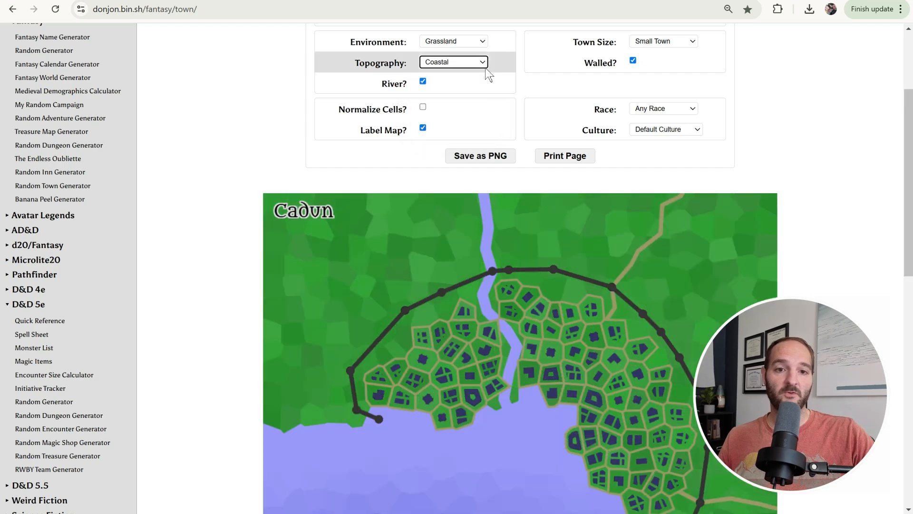
# Switch the topography to Island and look over the regenerated map
pyautogui.click(483, 62)
pyautogui.click(455, 102)
pyautogui.scroll(-4, 581, 259)
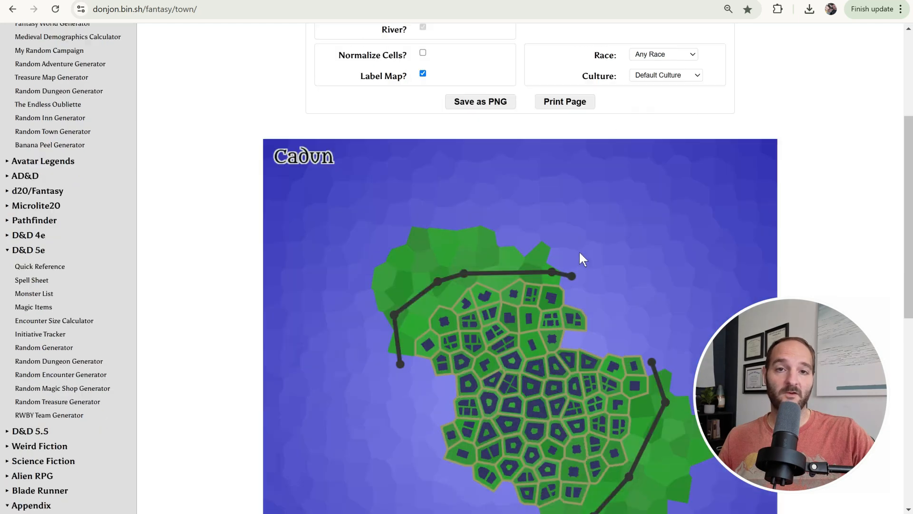
pyautogui.scroll(4, 712, 265)
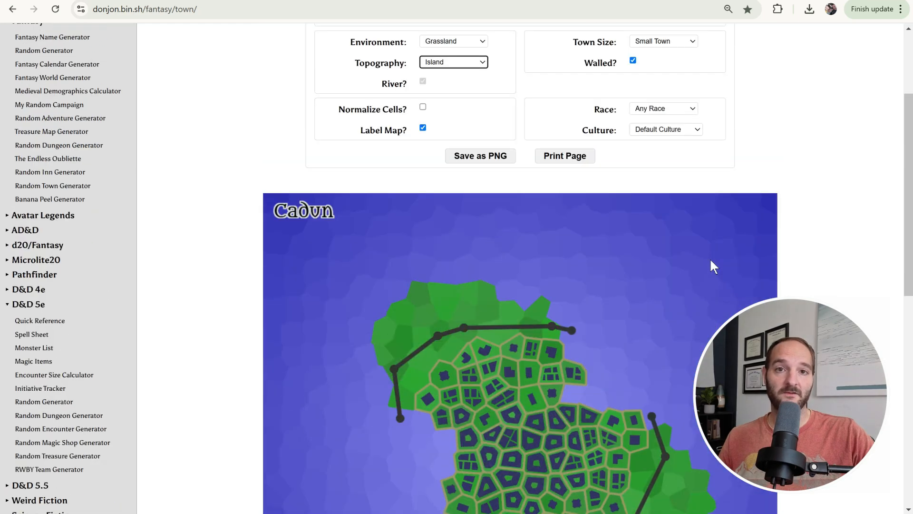
# Read the town's population, government, notable places and NPC descriptions below the map
pyautogui.scroll(-10, 752, 214)
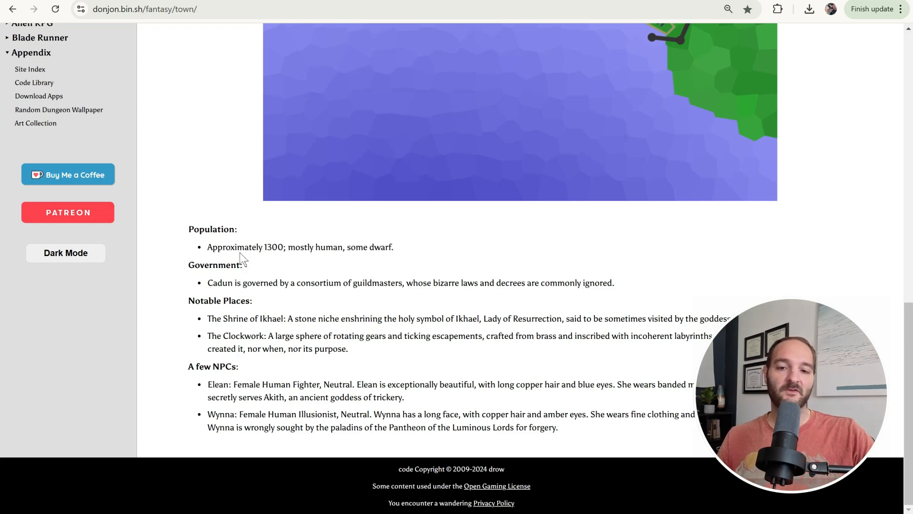
pyautogui.moveTo(207, 248); pyautogui.dragTo(283, 247)
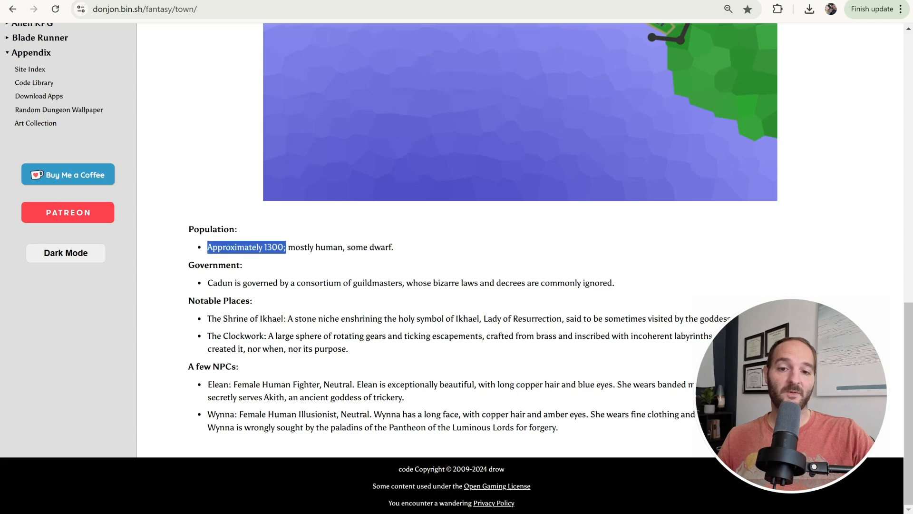
pyautogui.click(390, 275)
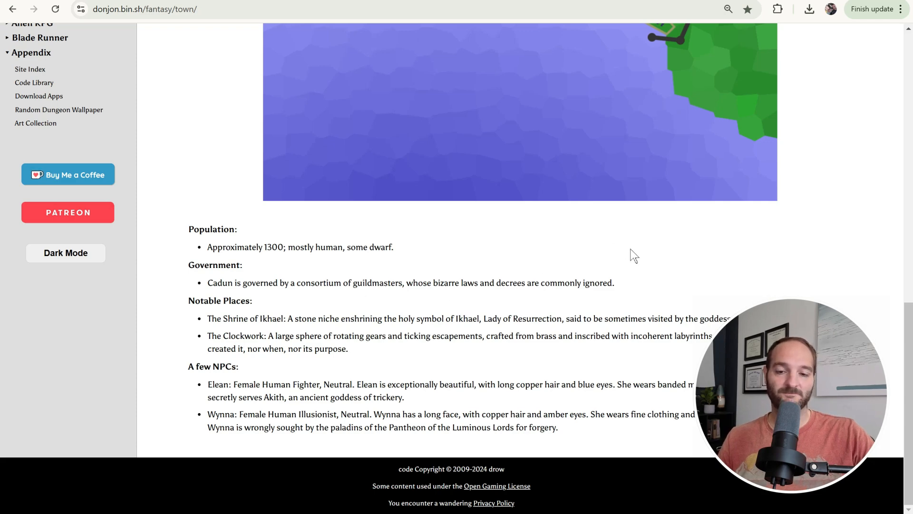
pyautogui.scroll(7, 850, 184)
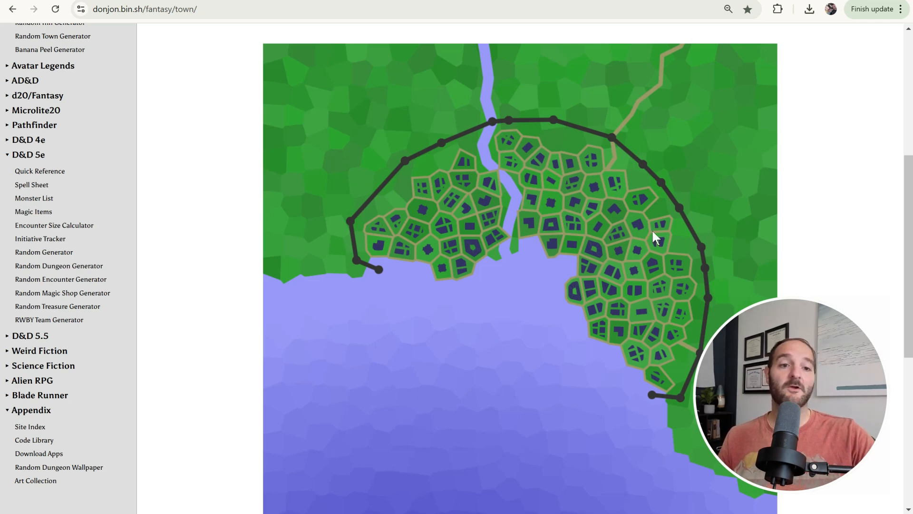
# Copy the generated town map image
pyautogui.rightClick(612, 184)
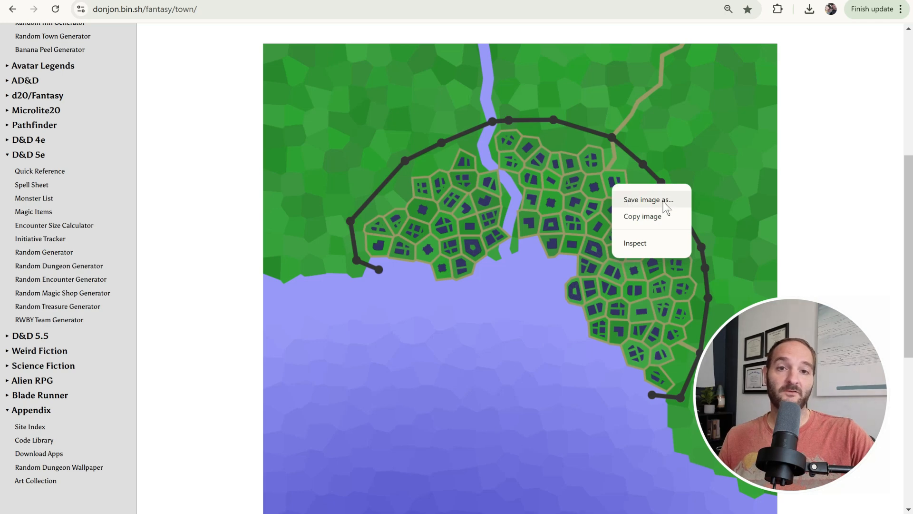
pyautogui.click(659, 217)
pyautogui.scroll(3, 837, 207)
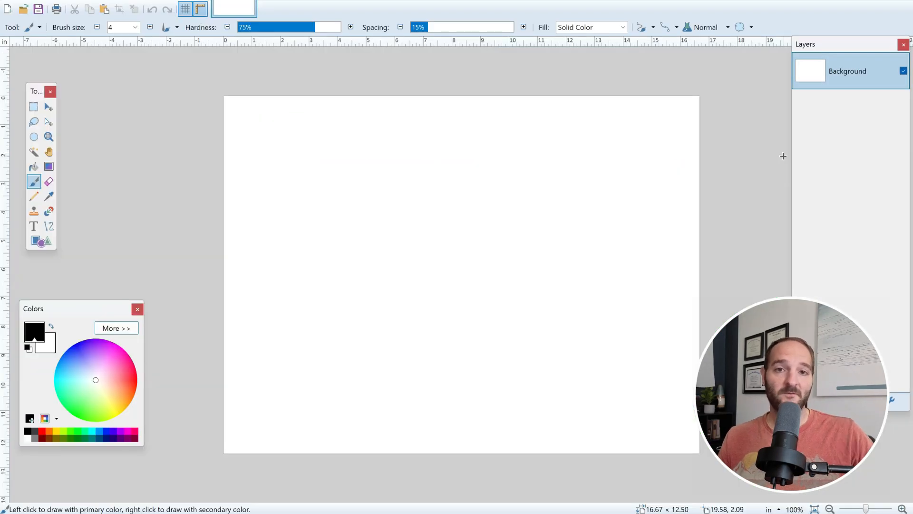
# Switch to Paint.NET and paste the copied map as a new layer
pyautogui.hotkey('ctrl', 'v')
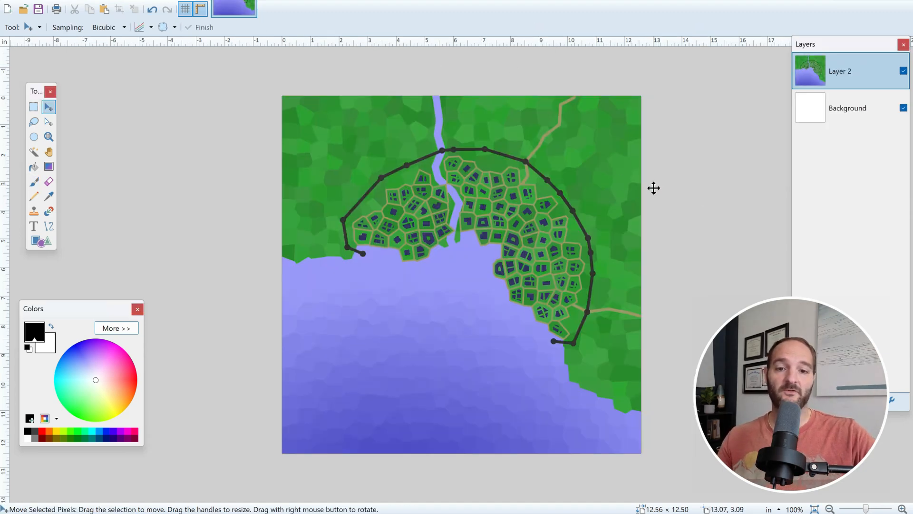
pyautogui.scroll(3, 541, 196)
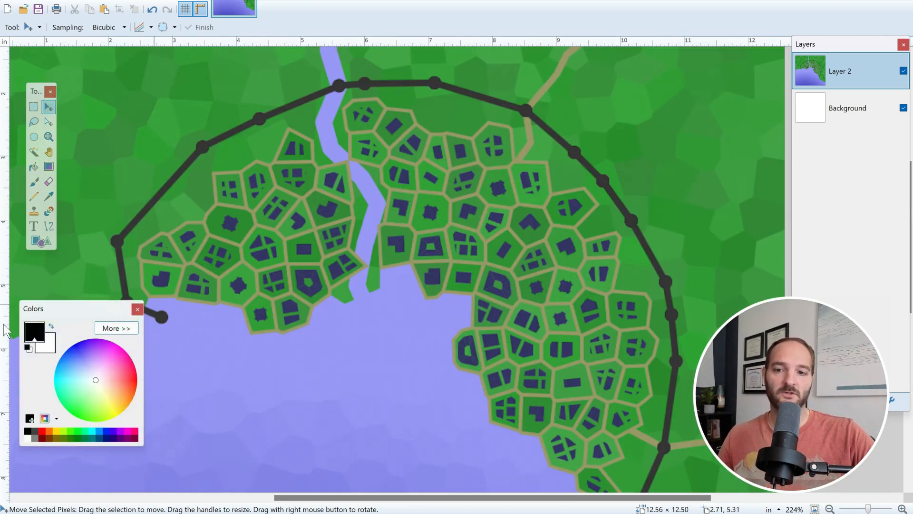
# Pick an orange primary colour and the Paint Bucket tool
pyautogui.click(133, 397)
pyautogui.click(34, 166)
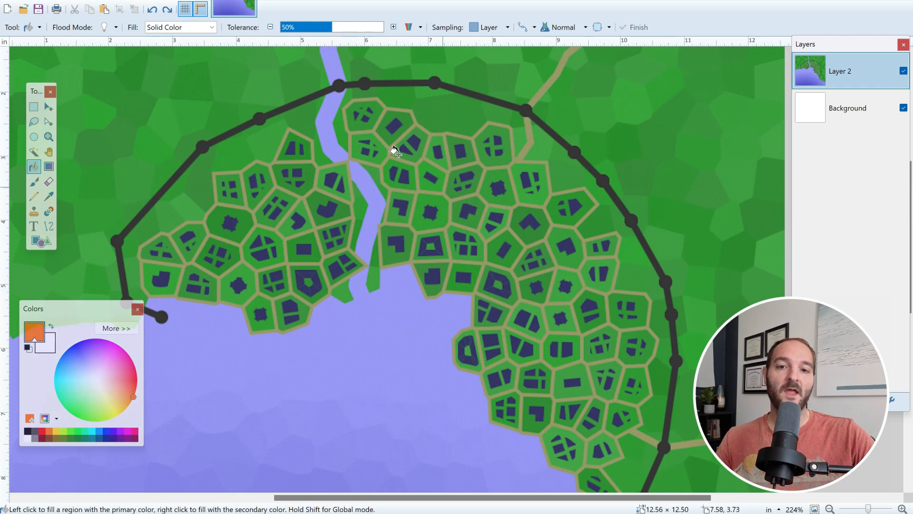
# Try filling a building orange at 61% tolerance and undo the fill
pyautogui.moveTo(325, 26); pyautogui.dragTo(324, 28)
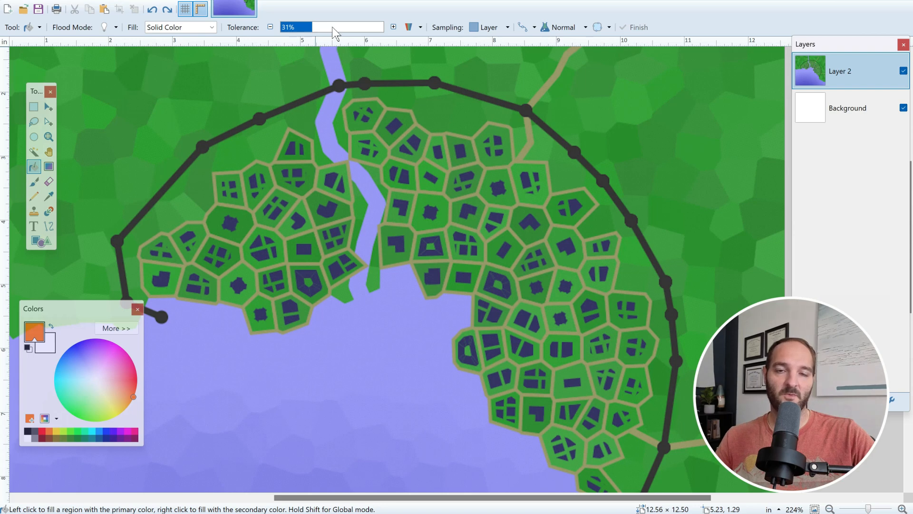
pyautogui.click(332, 27)
pyautogui.click(344, 29)
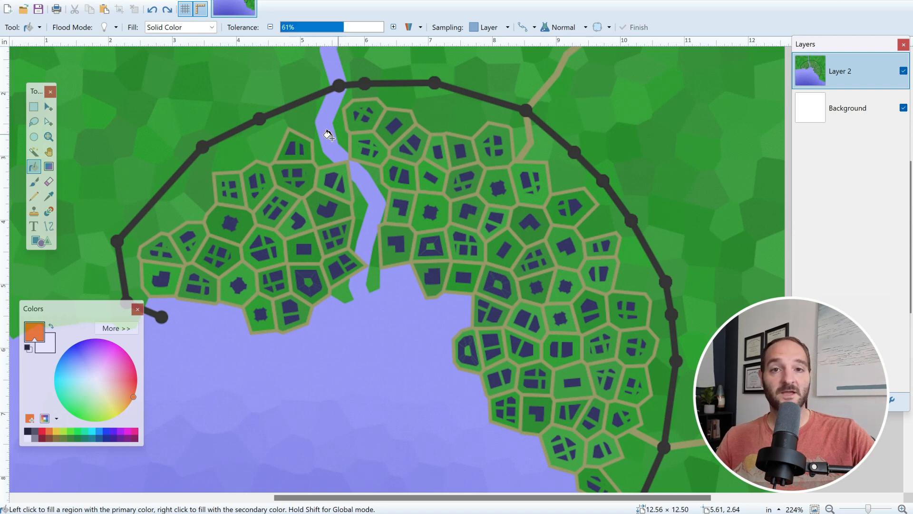
pyautogui.click(287, 146)
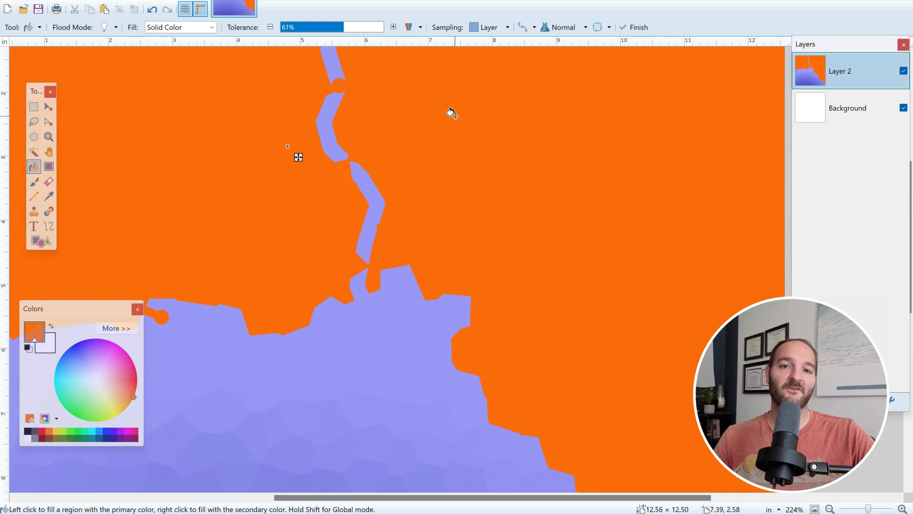
pyautogui.click(312, 28)
pyautogui.hotkey('ctrl', 'z')
pyautogui.hotkey('ctrl', 'z')
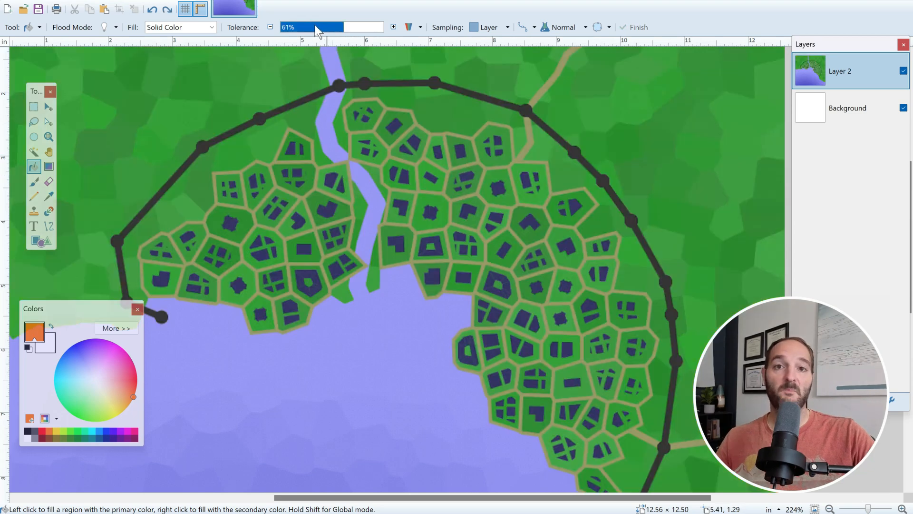
# Set the bucket tolerance to 29% and fill several town buildings with orange
pyautogui.click(313, 28)
pyautogui.click(290, 148)
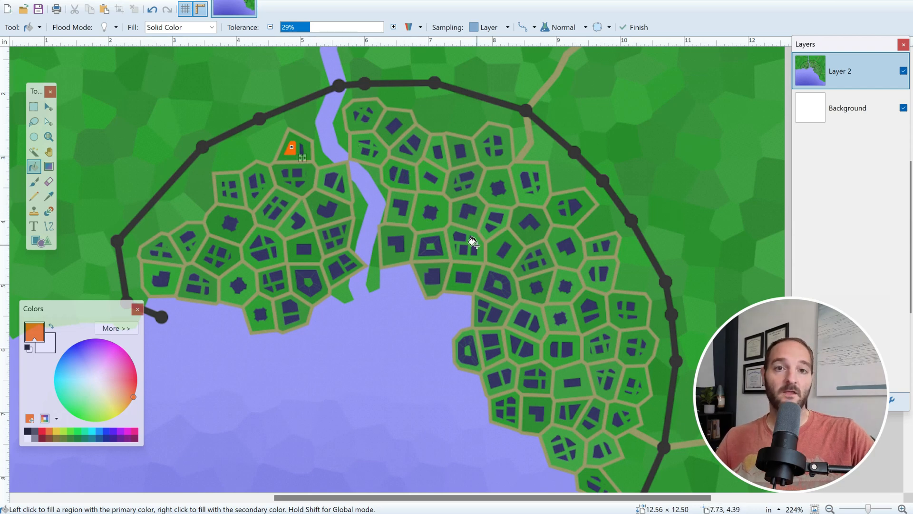
pyautogui.click(497, 187)
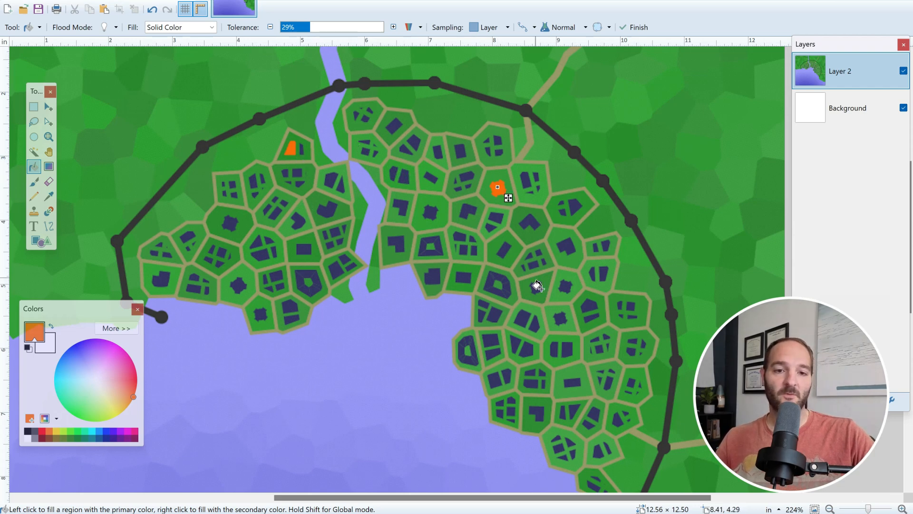
pyautogui.click(554, 348)
pyautogui.click(257, 315)
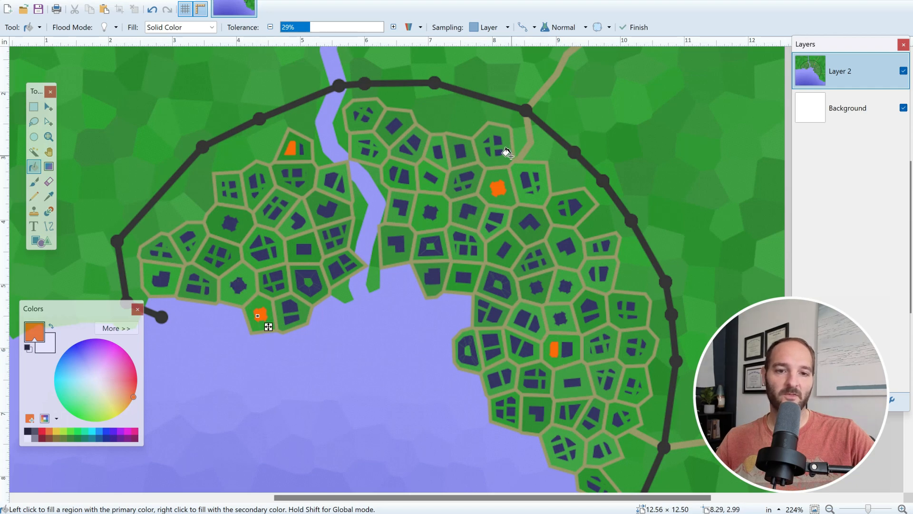
pyautogui.click(525, 179)
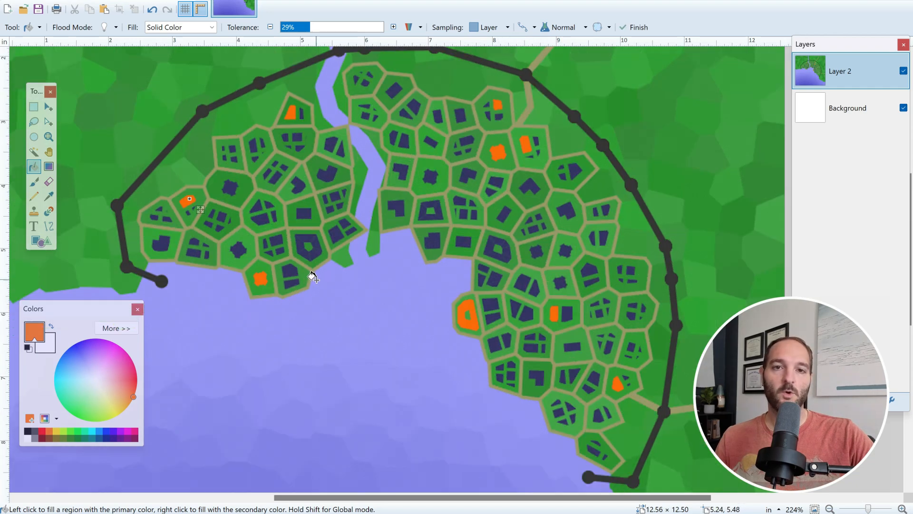
# Fill one more building orange, then label the marked buildings in white 18 pt Calibri text and add the title CARDUN CITY with Population: 13,000
pyautogui.click(190, 199)
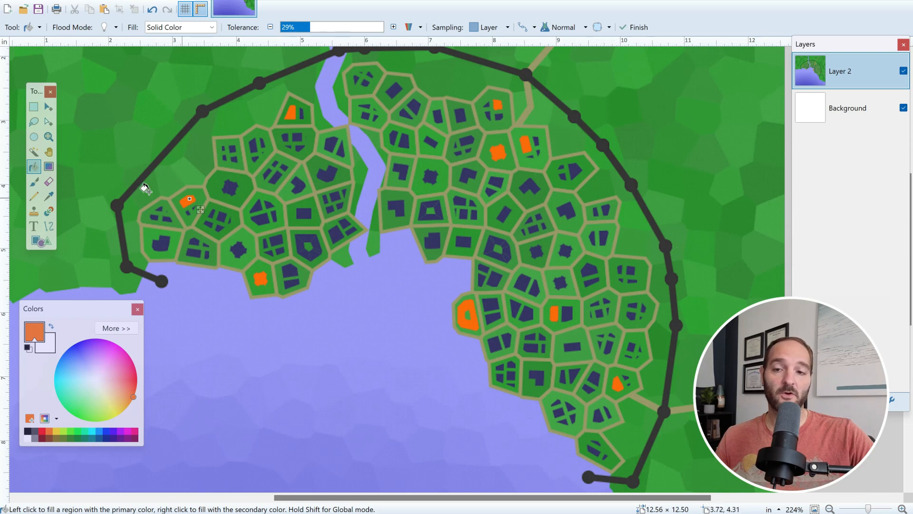
pyautogui.click(35, 228)
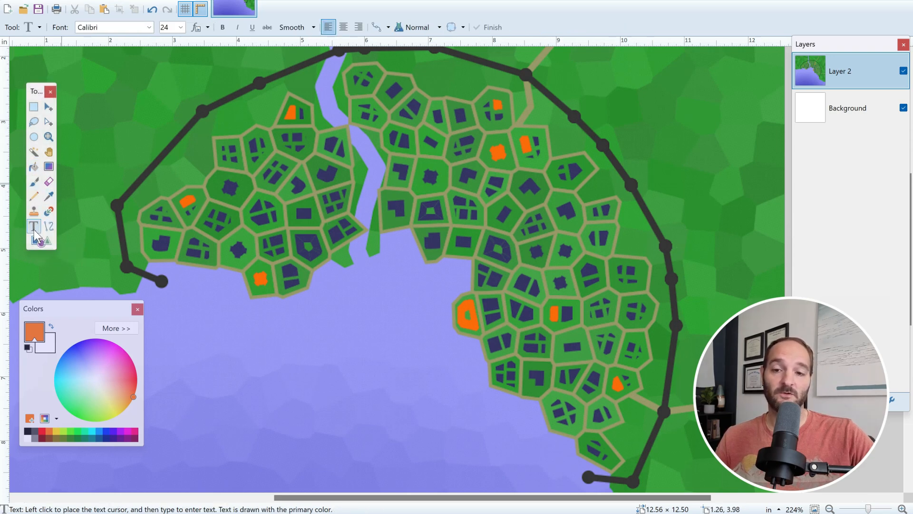
pyautogui.click(27, 438)
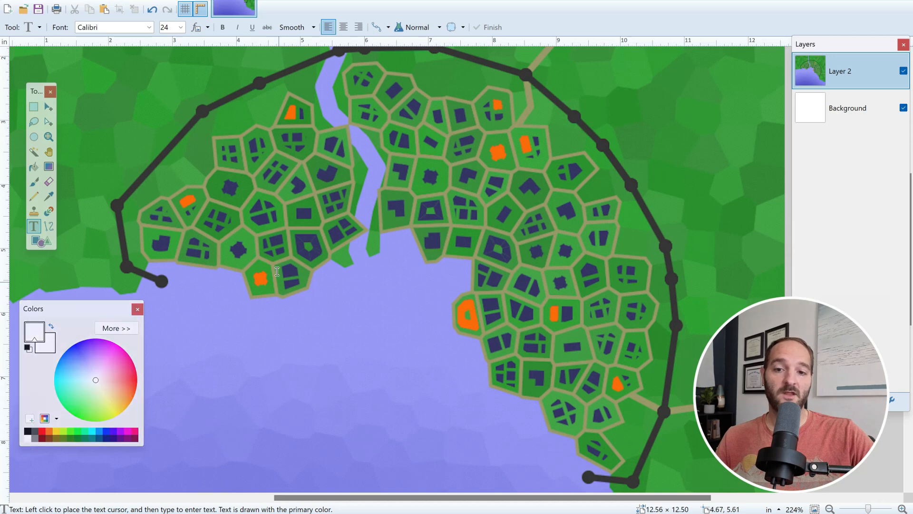
pyautogui.click(277, 112)
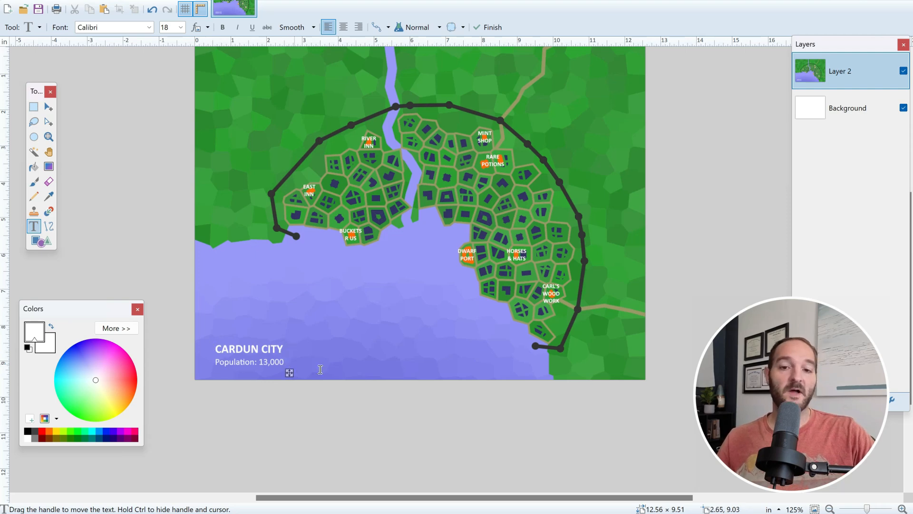
# Switch to the image viewer and browse through the previously made example town maps one by one
pyautogui.moveTo(840, 45); pyautogui.dragTo(819, 44)
pyautogui.moveTo(912, 208); pyautogui.dragTo(911, 193)
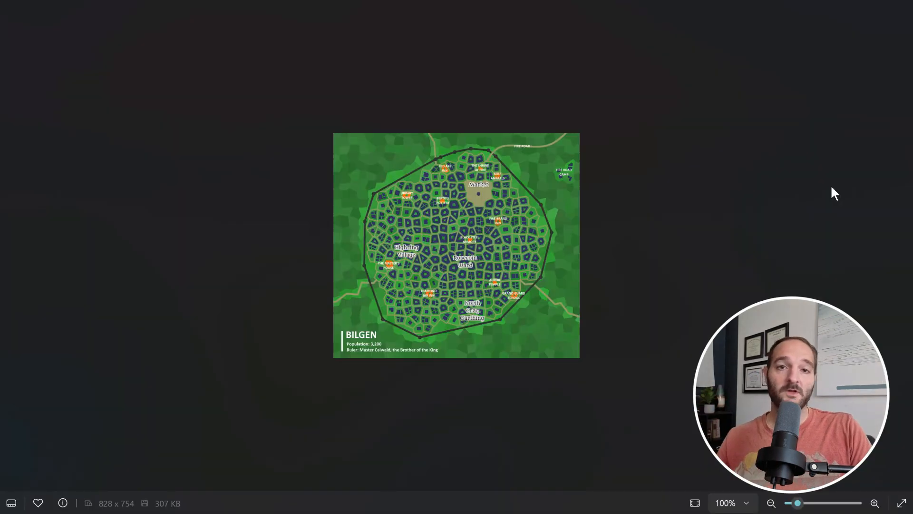
pyautogui.press('Right')
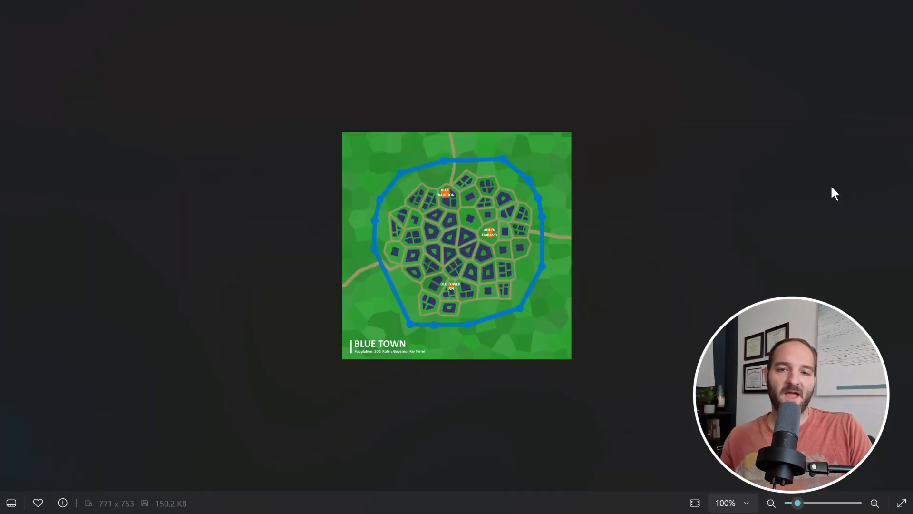
pyautogui.press('Right')
pyautogui.press('Right')
pyautogui.press('Right')
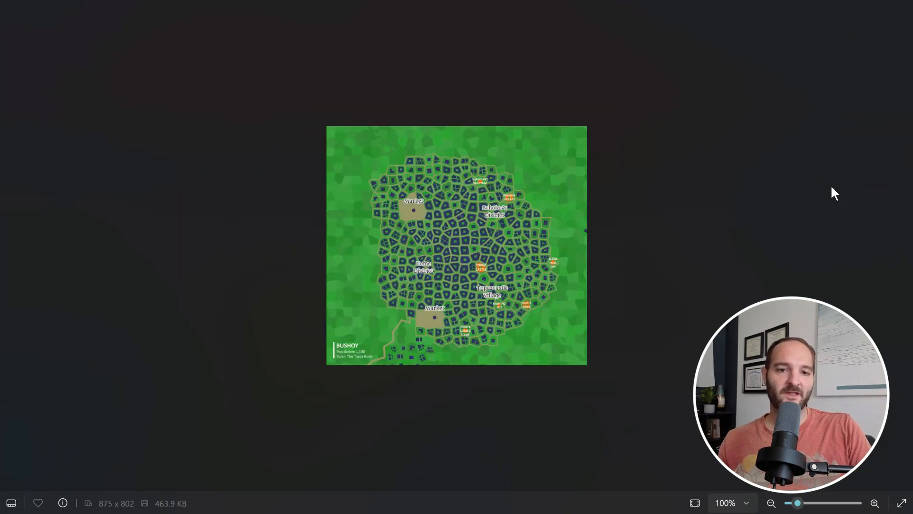
pyautogui.press('Right')
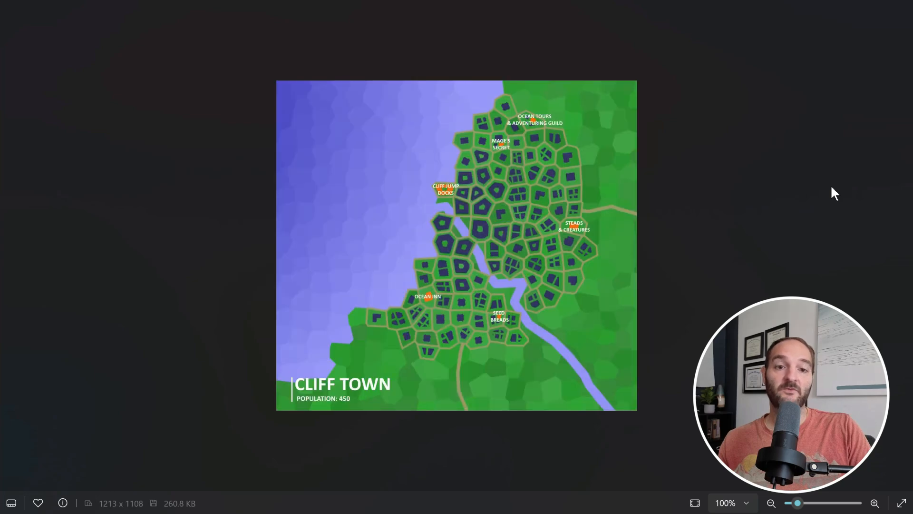
pyautogui.press('Right')
pyautogui.press('Right')
pyautogui.press('Right')
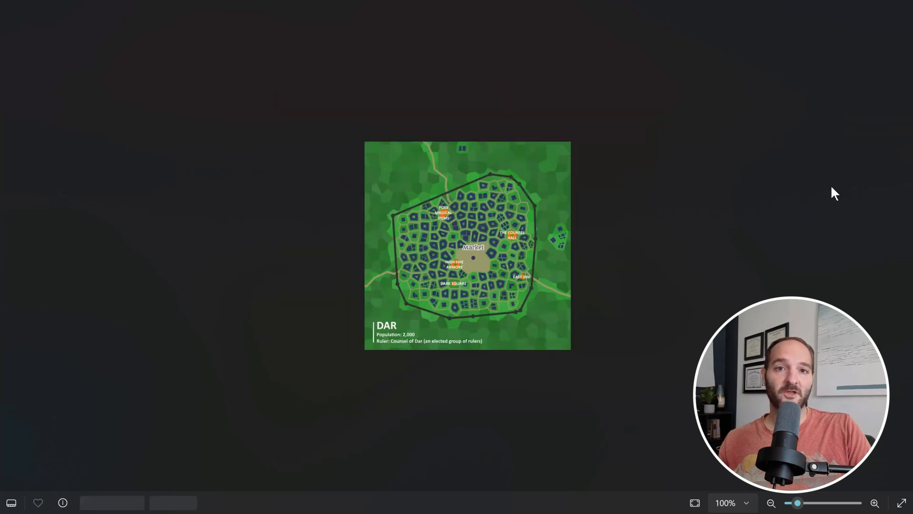
pyautogui.press('Right')
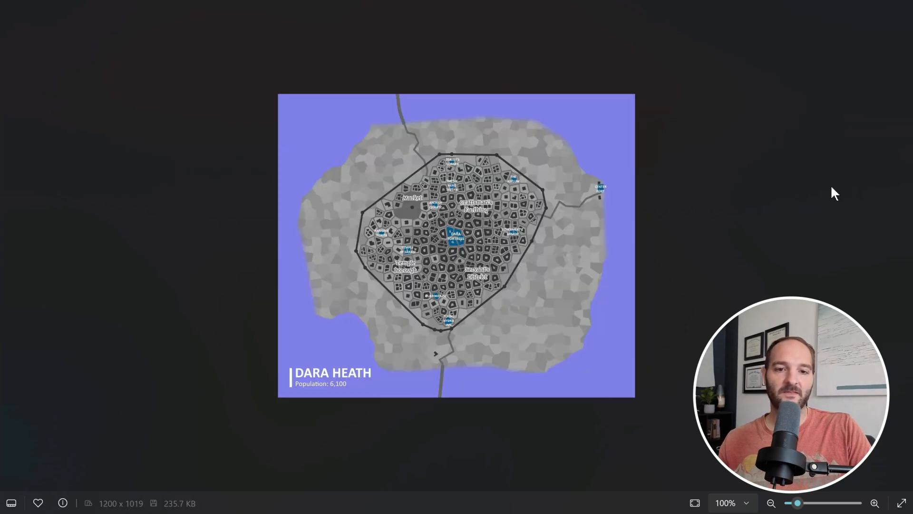
pyautogui.press('Right')
pyautogui.press('Right')
pyautogui.press('Right')
pyautogui.press('Right')
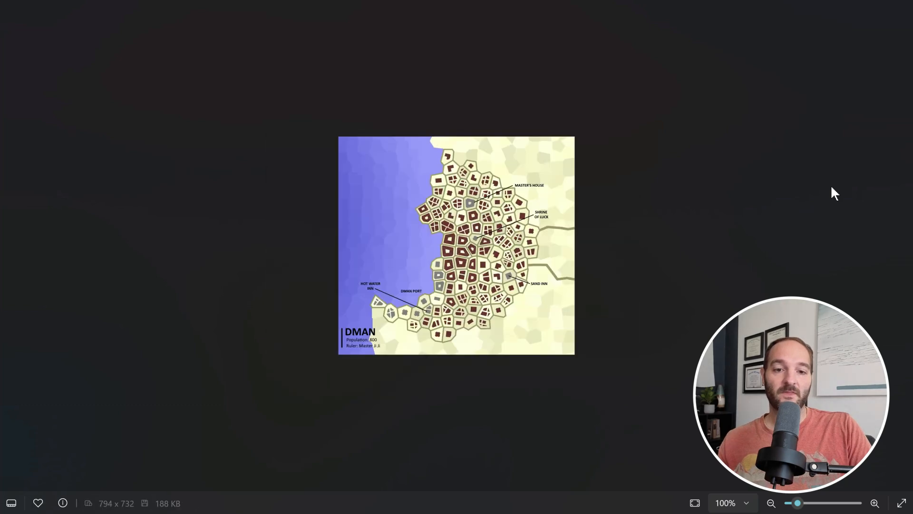
pyautogui.press('Right')
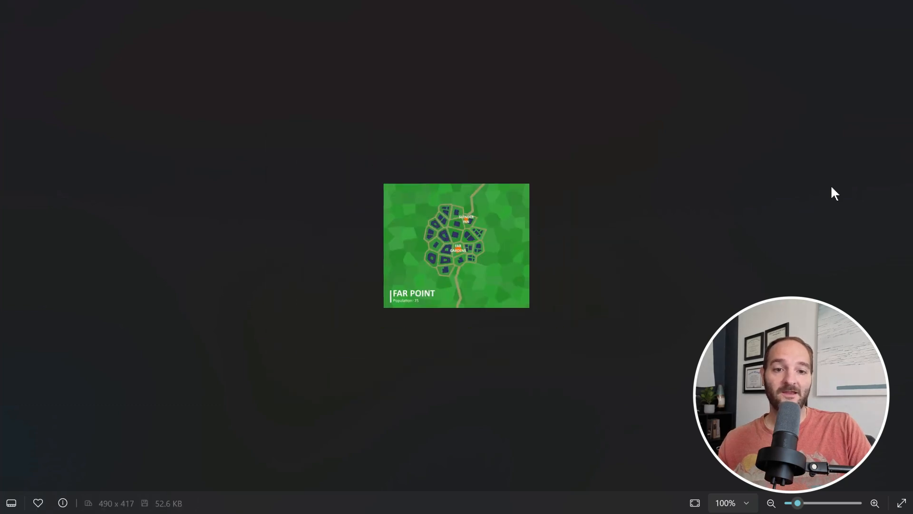
pyautogui.press('Right')
pyautogui.press('Right')
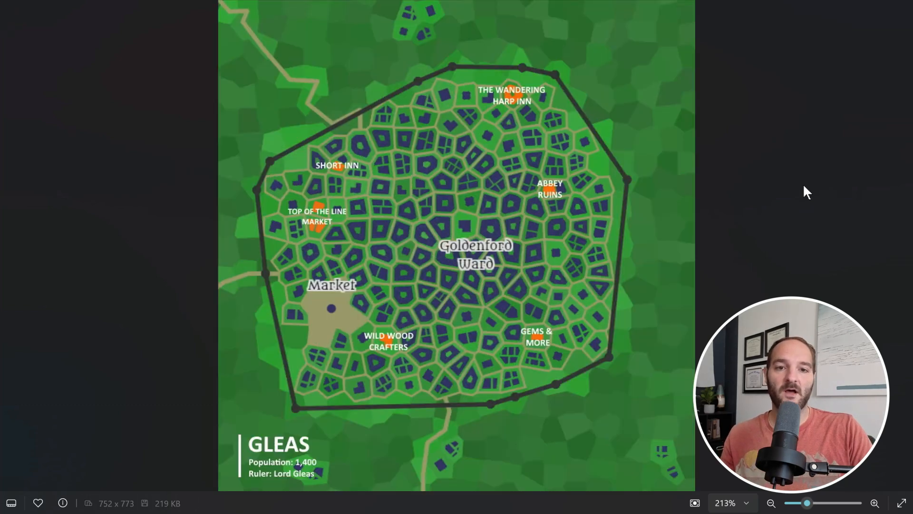
pyautogui.press('Right')
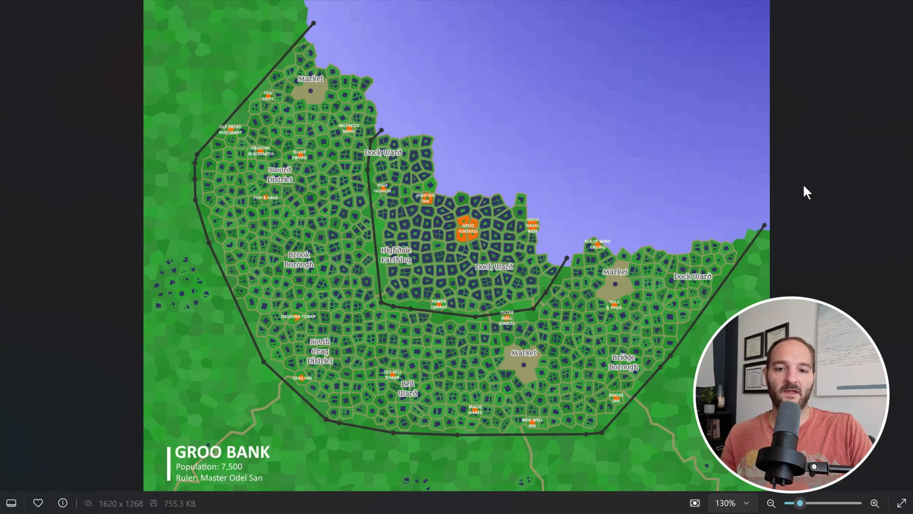
pyautogui.press('Right')
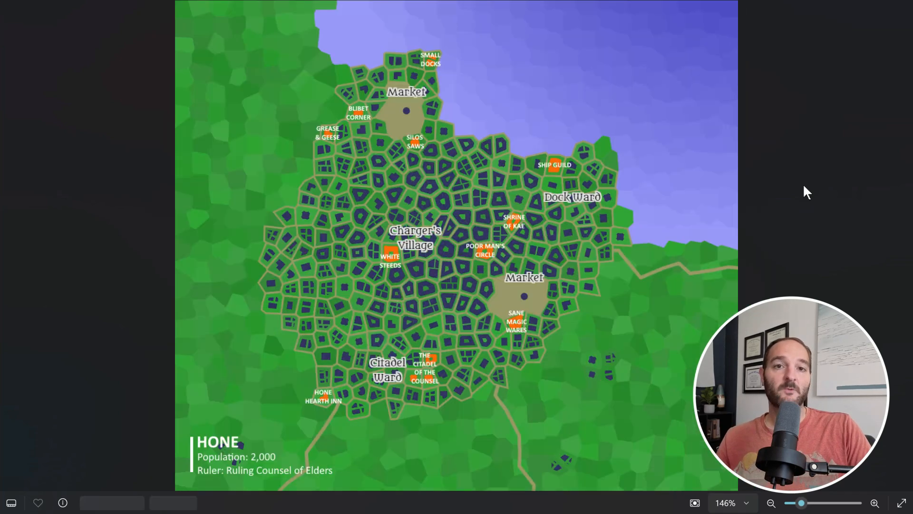
pyautogui.press('Right')
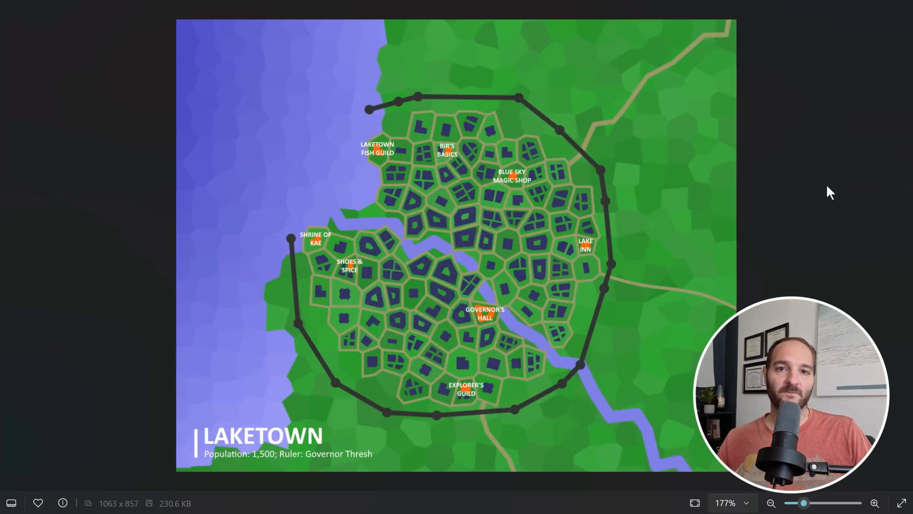